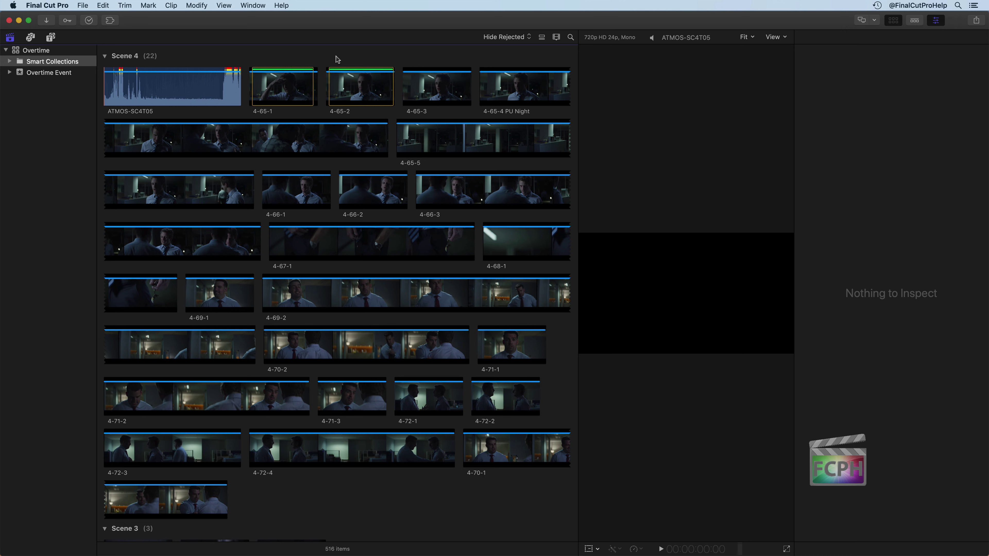
# Look over the Workspaces list without changing it, then switch to the Default workspace with Cmd+0
pyautogui.click(252, 6)
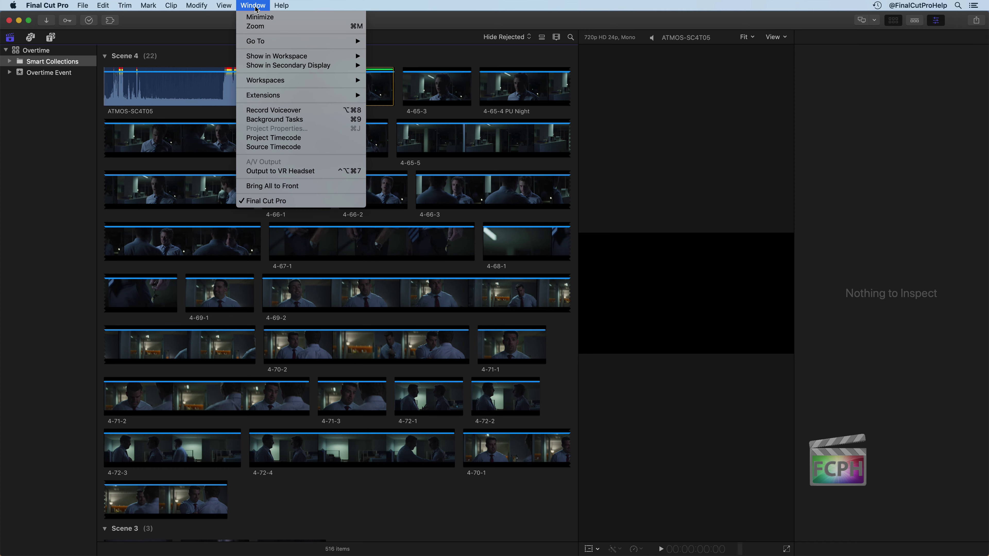
pyautogui.moveTo(277, 85)
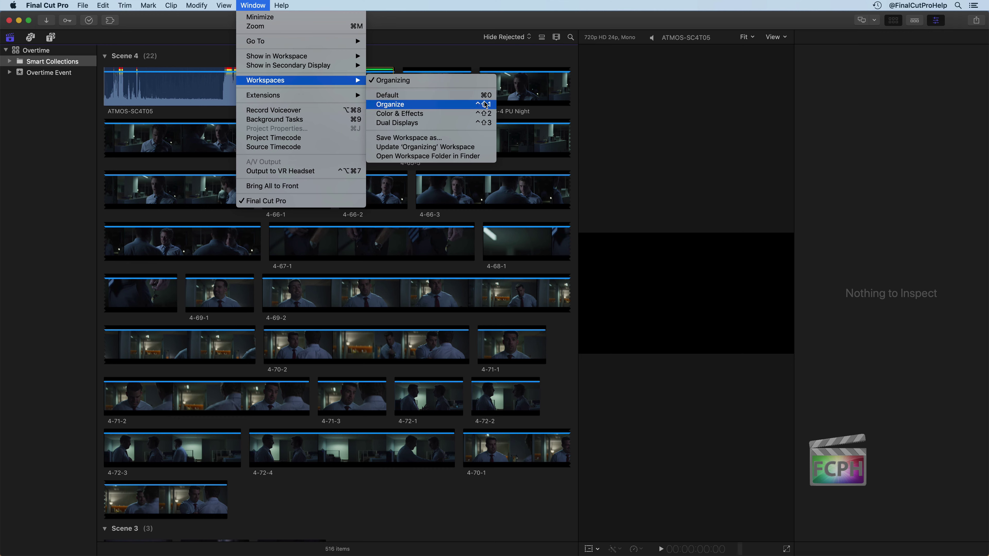
pyautogui.click(542, 59)
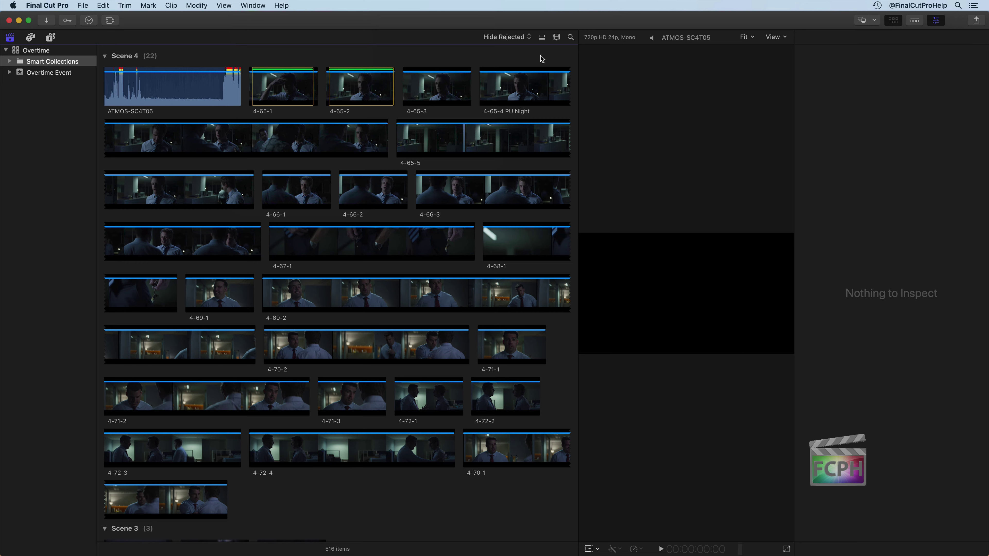
pyautogui.press('super+0')
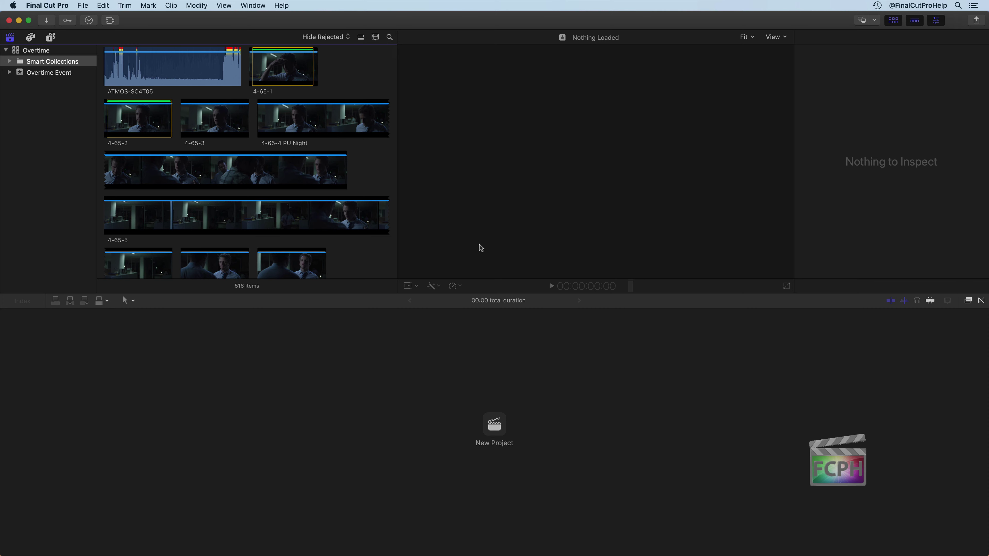
# Start a new project from the File menu, showing Untitled Project in Overtime Event
pyautogui.click(82, 6)
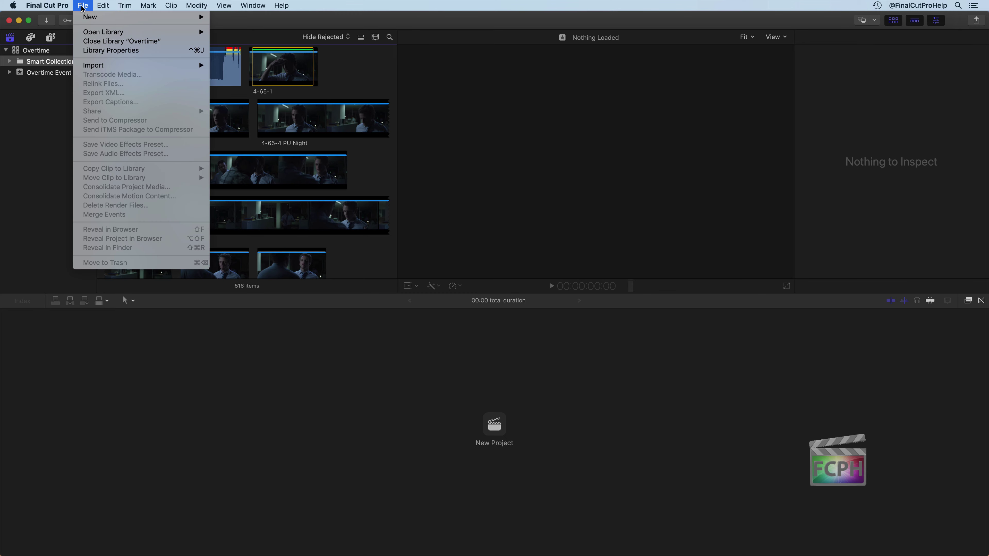
pyautogui.moveTo(89, 17)
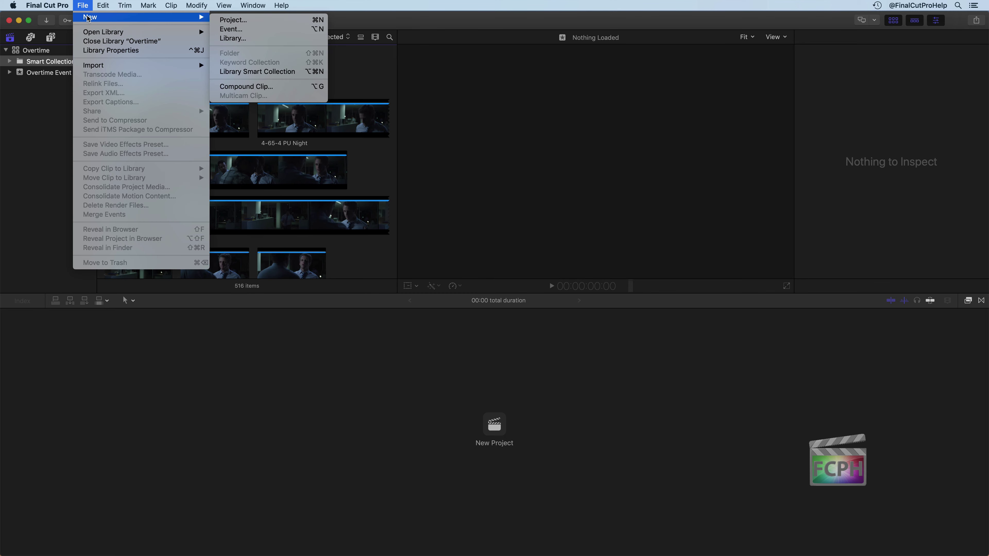
pyautogui.click(273, 20)
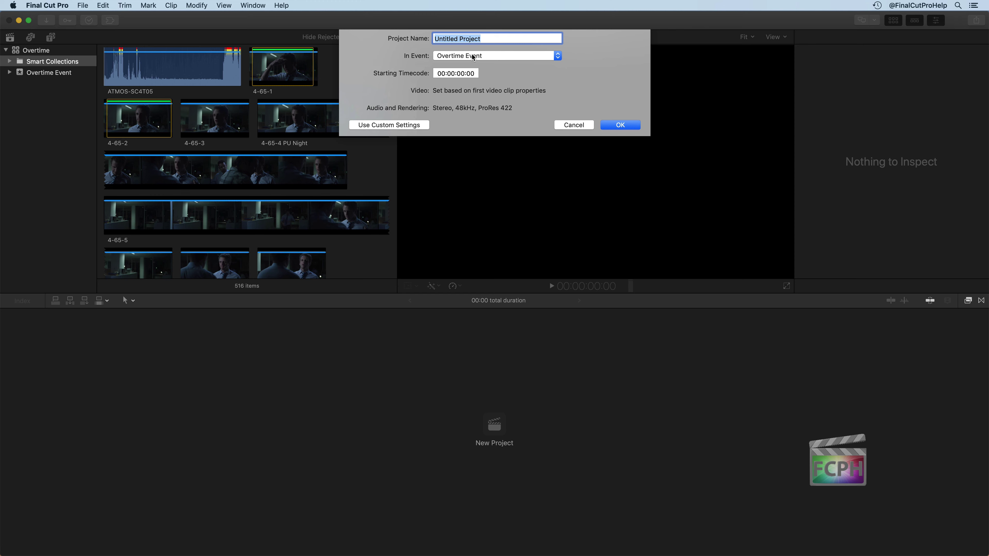
# Enter 'Scene 4' as the project name, deleting the extra version characters
pyautogui.write('Scene')
pyautogui.write('4 v1.0')
pyautogui.press('BackSpace')
pyautogui.press('BackSpace')
pyautogui.press('BackSpace')
pyautogui.press('BackSpace')
pyautogui.press('BackSpace')
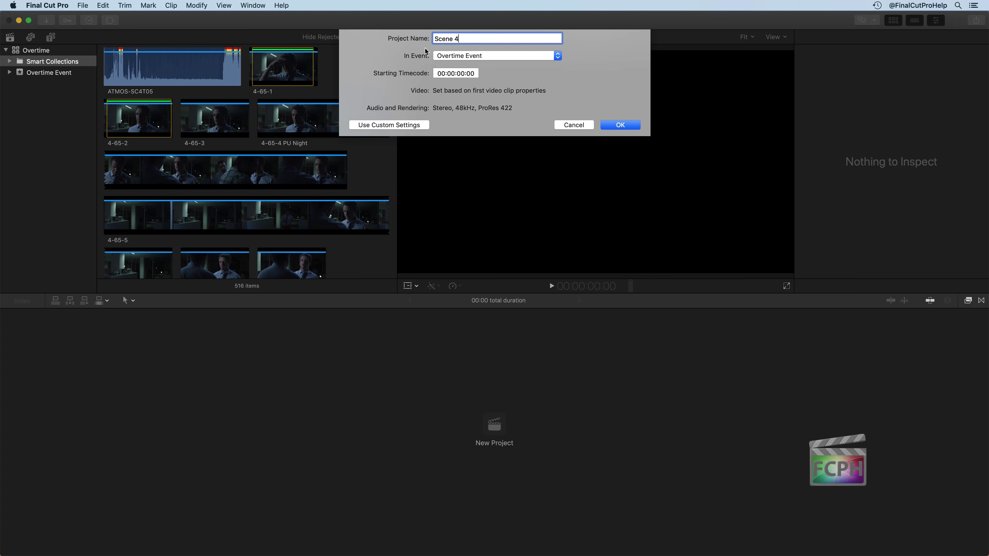
# Re-select Overtime Event in the In Event list to keep it as the project's event
pyautogui.click(474, 58)
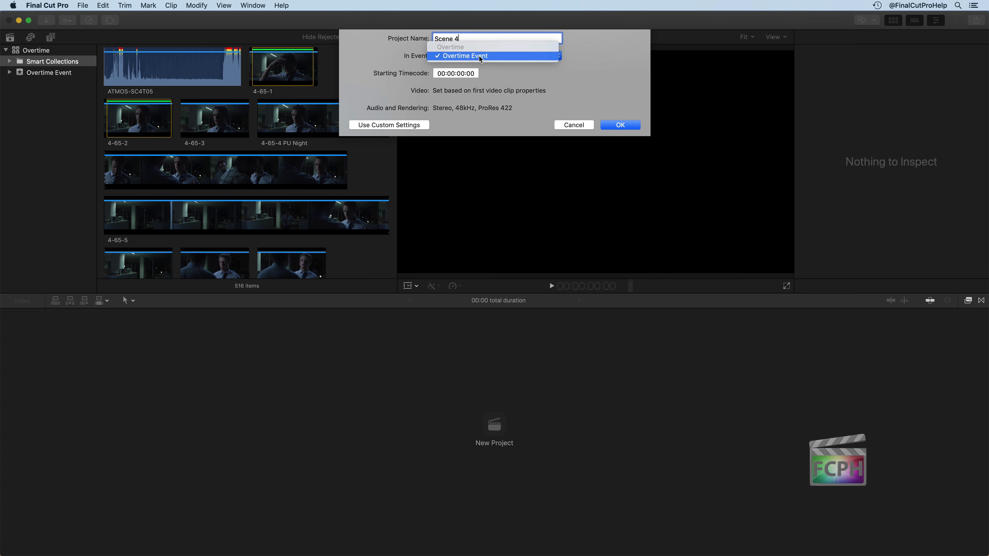
pyautogui.click(469, 57)
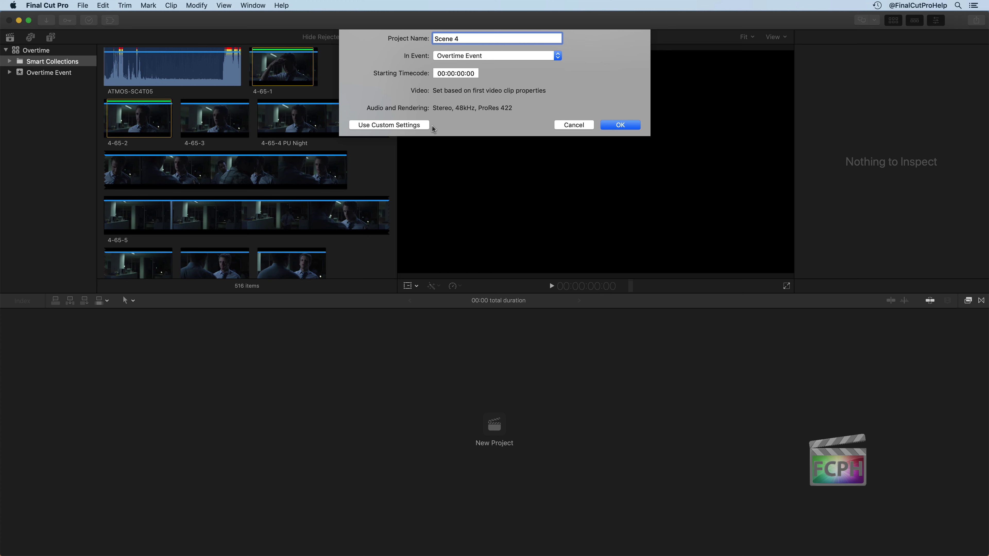
# Show the custom settings and change the video format from 720p HD to 1080p HD
pyautogui.click(400, 125)
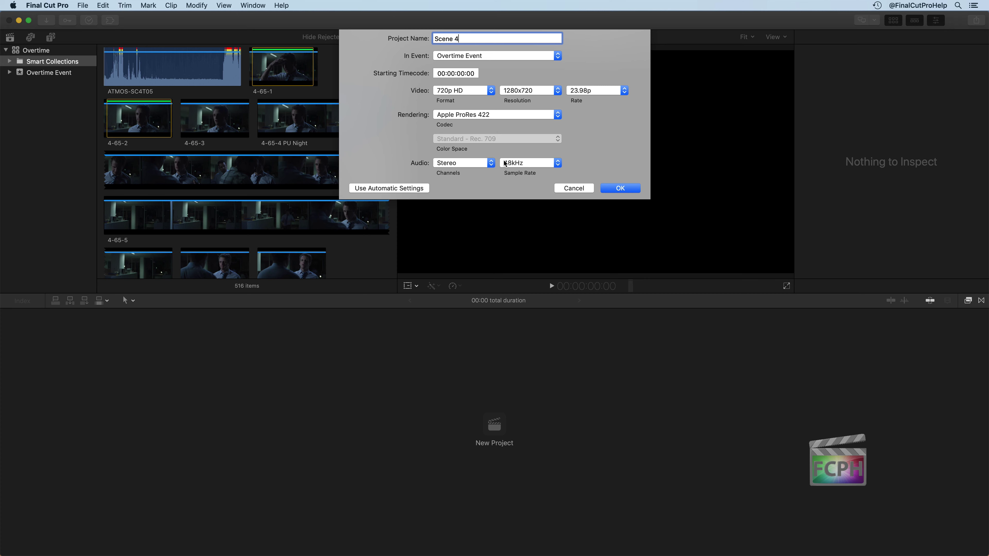
pyautogui.click(470, 93)
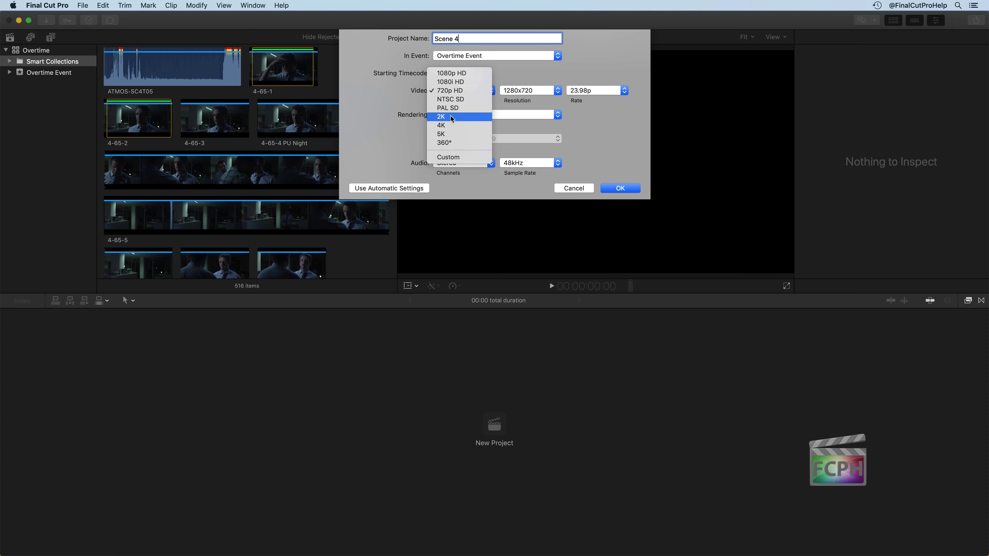
pyautogui.click(463, 74)
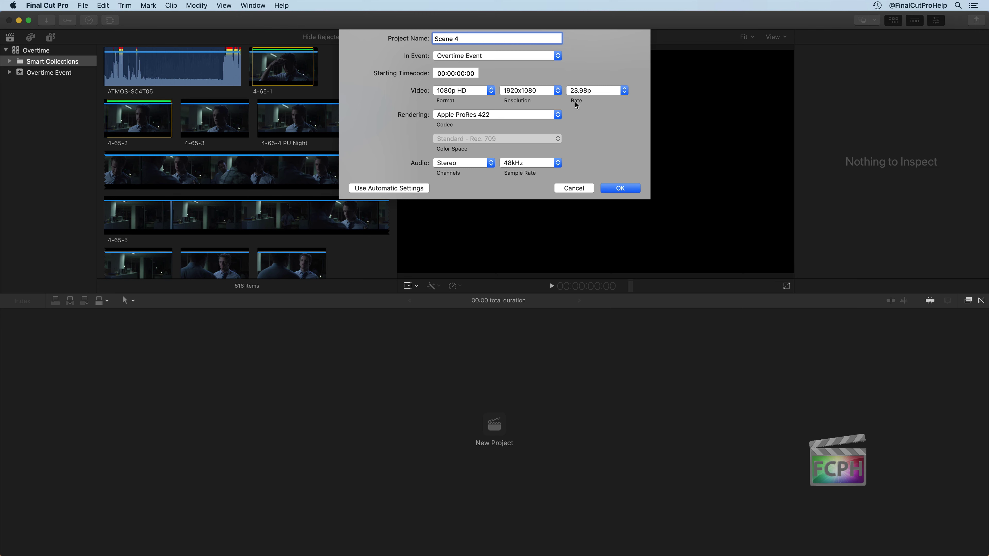
pyautogui.click(590, 92)
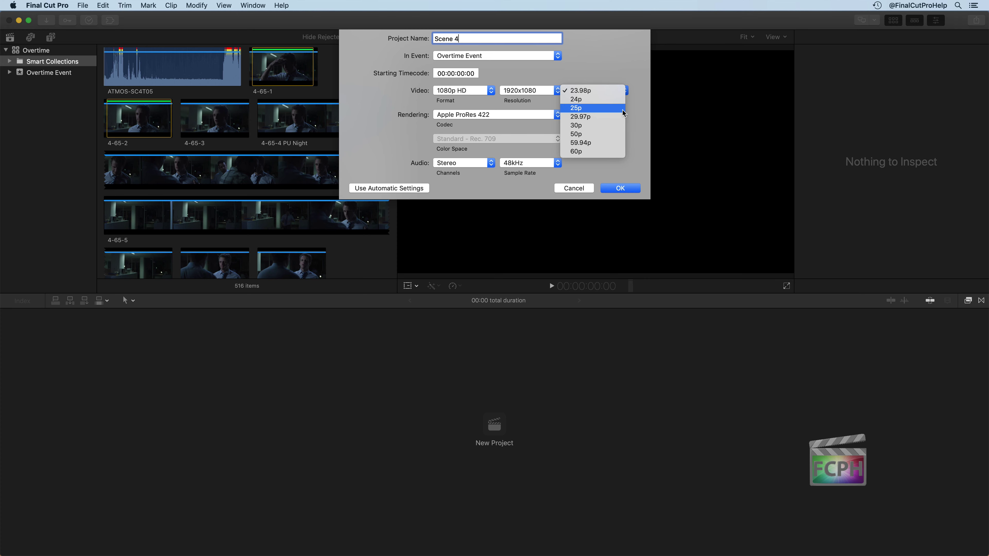
pyautogui.click(634, 124)
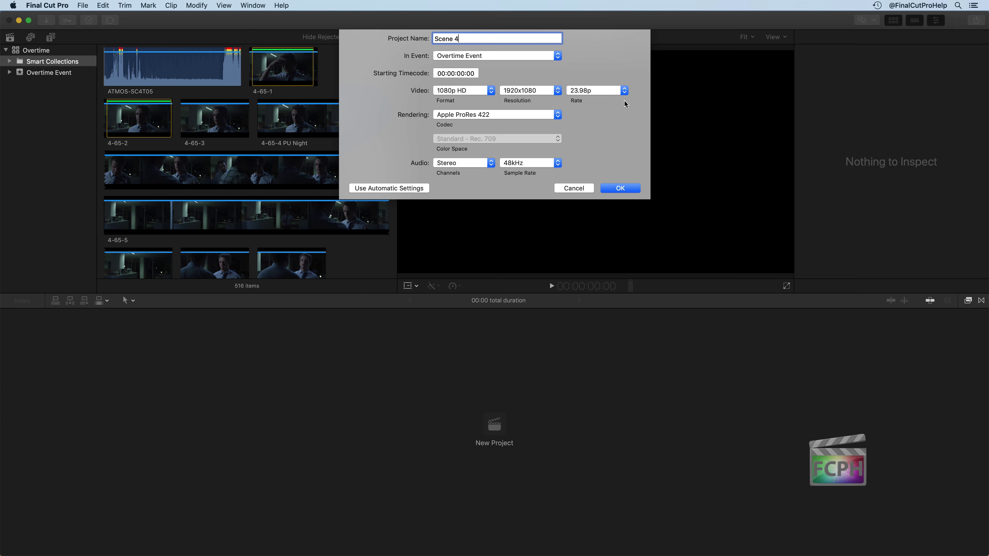
# Switch to automatic settings and back to custom, then bring up the rendering codec choices
pyautogui.click(389, 189)
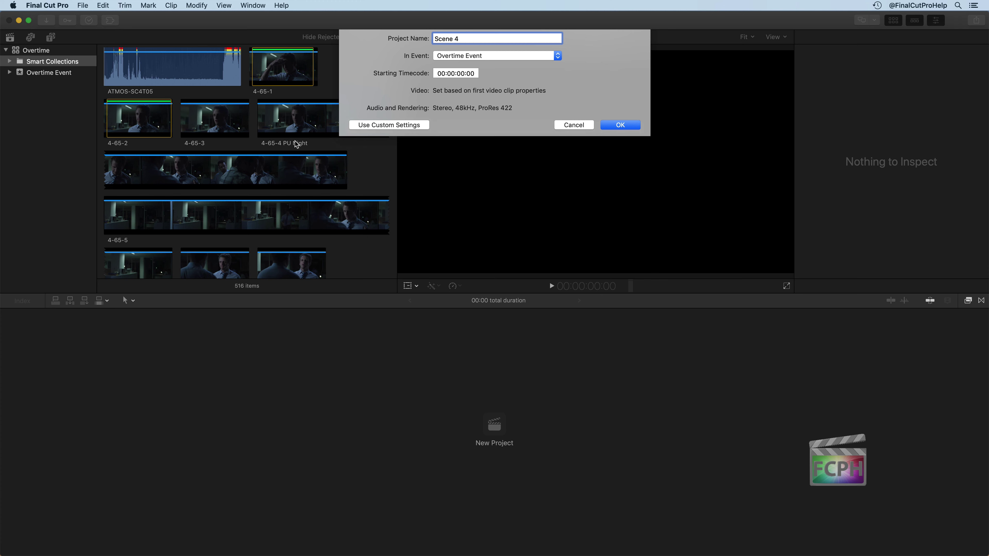
pyautogui.click(390, 125)
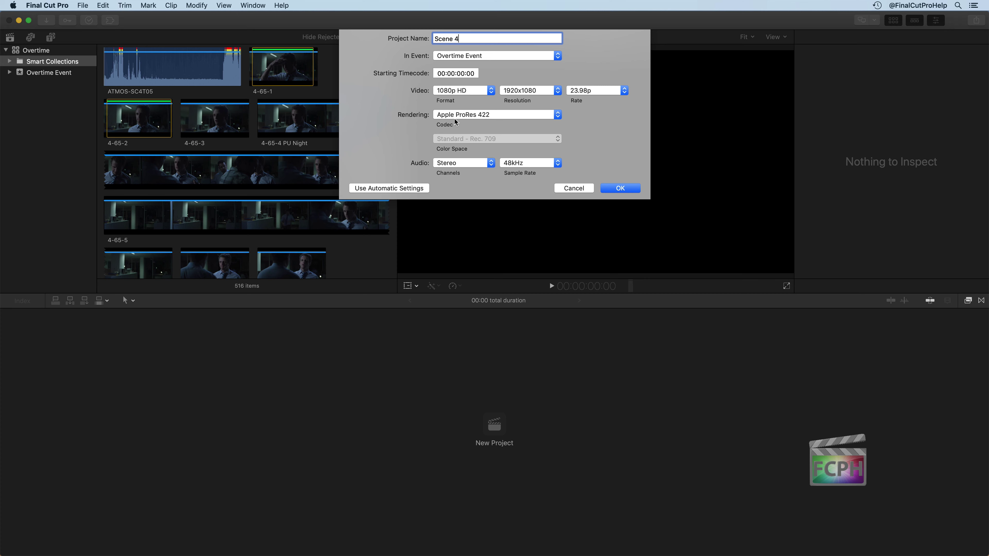
pyautogui.click(460, 115)
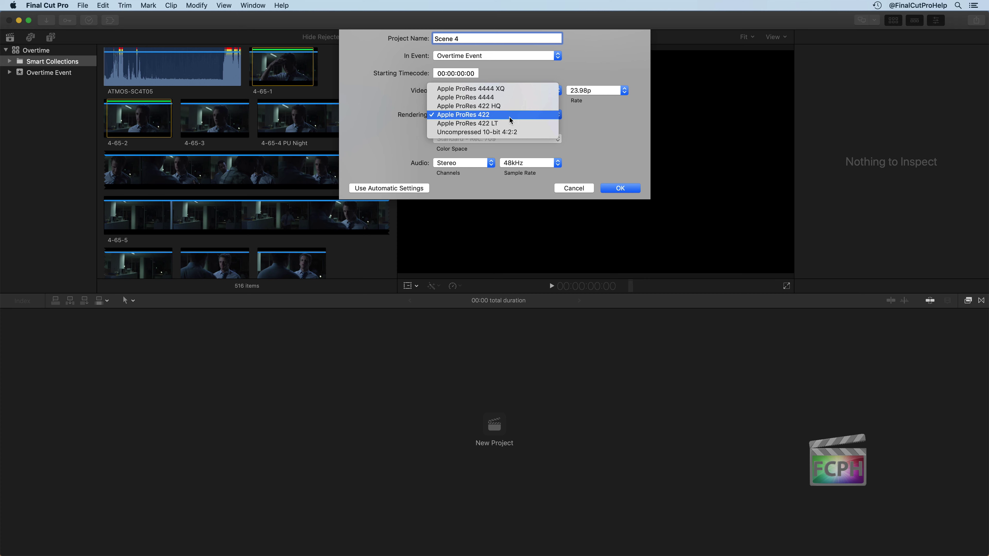
# Leave the rendering codec on Apple ProRes 422
pyautogui.click(377, 127)
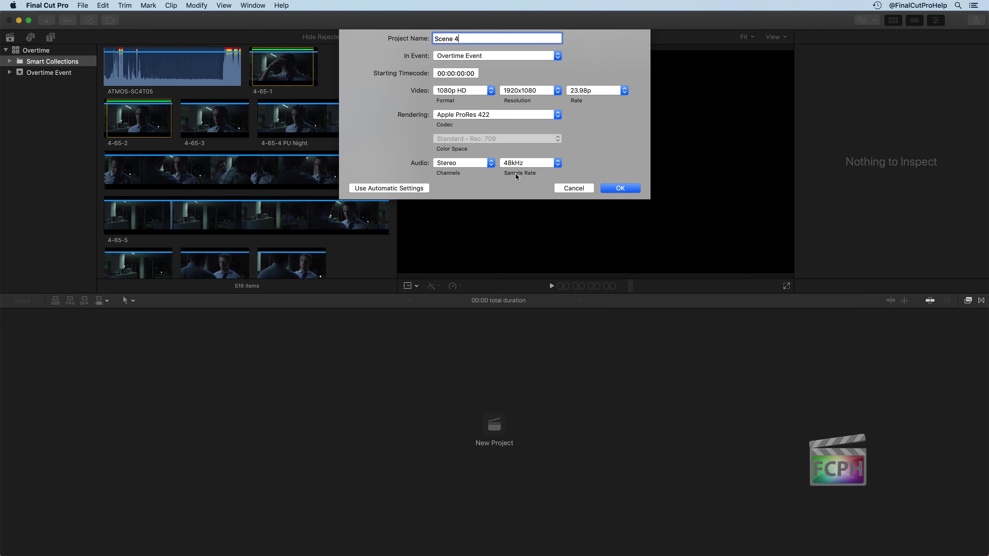
# Confirm Stereo audio channels and a 48kHz sample rate for Scene 4
pyautogui.click(438, 164)
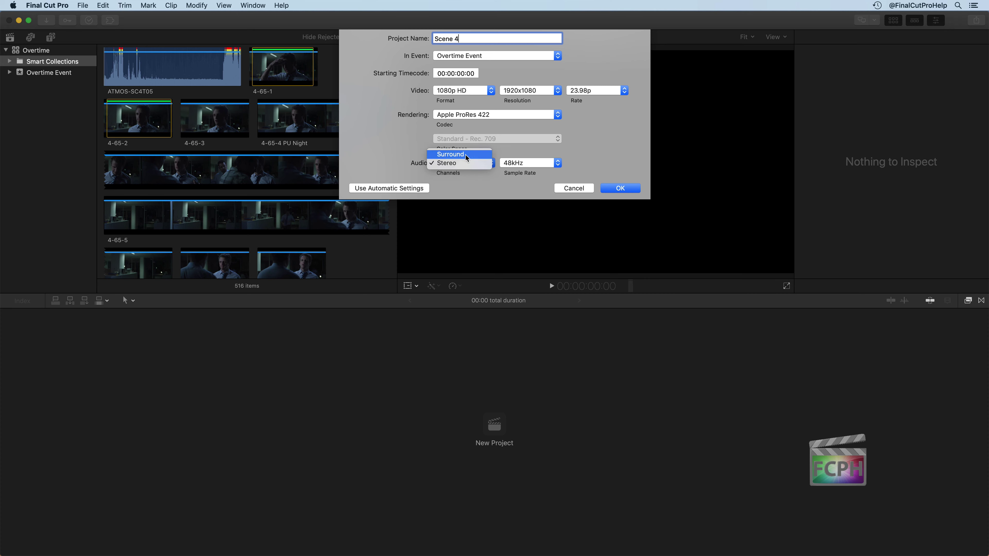
pyautogui.click(483, 172)
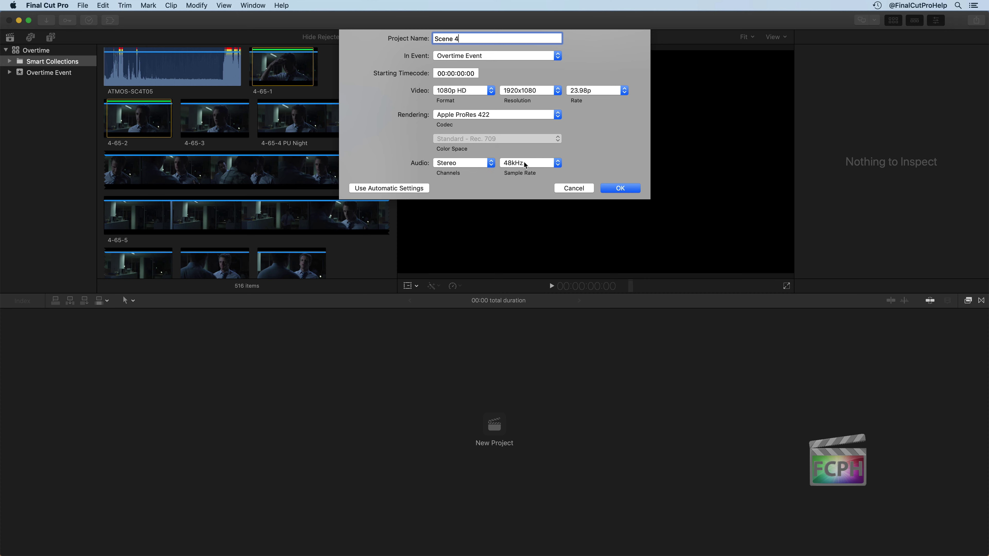
pyautogui.click(523, 163)
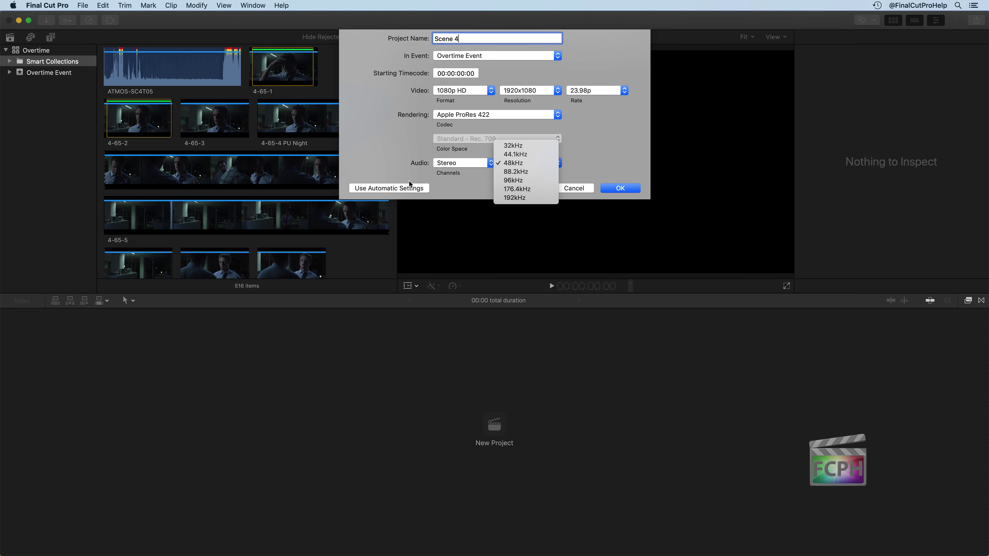
pyautogui.click(451, 182)
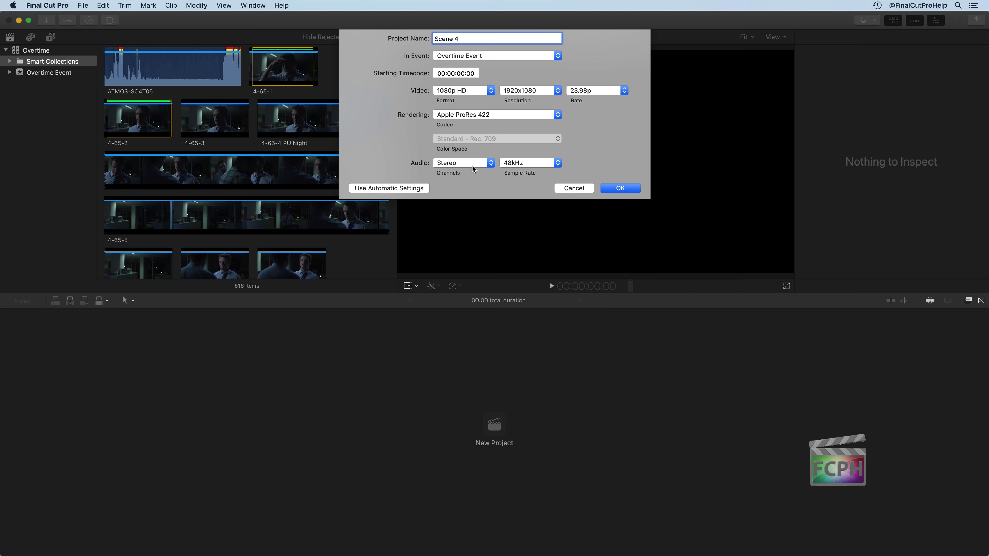
pyautogui.click(419, 189)
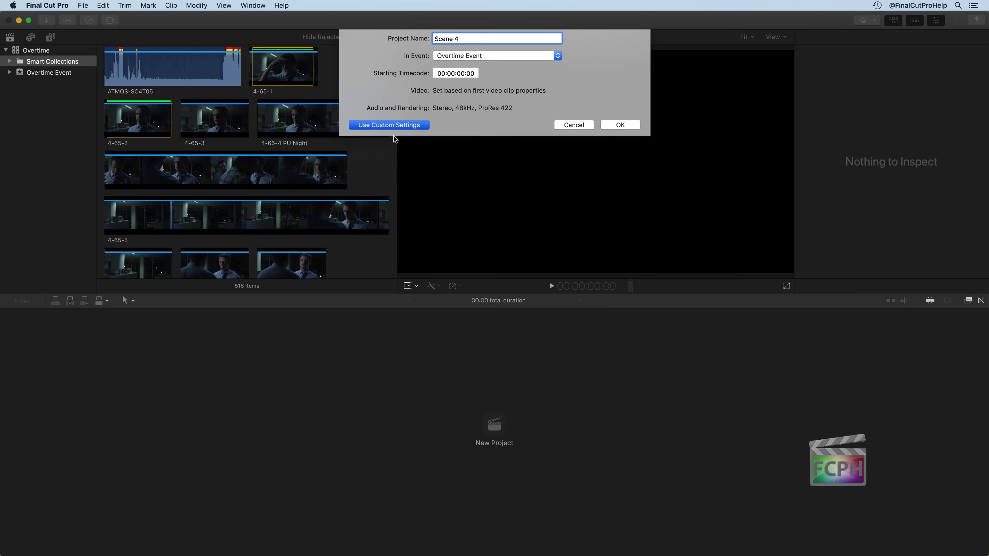
# Return to custom settings and keep the resolution at 1920x1080
pyautogui.click(408, 126)
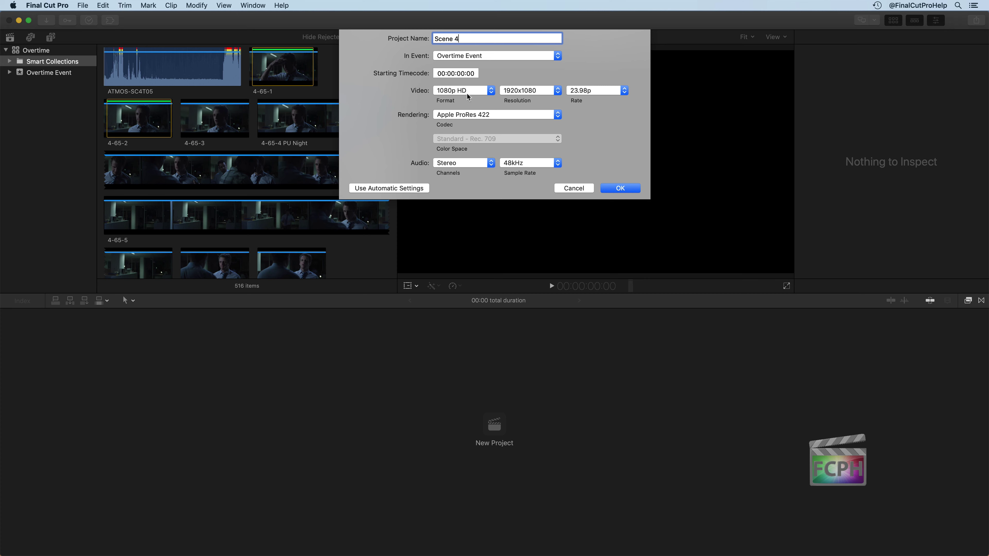
pyautogui.click(518, 91)
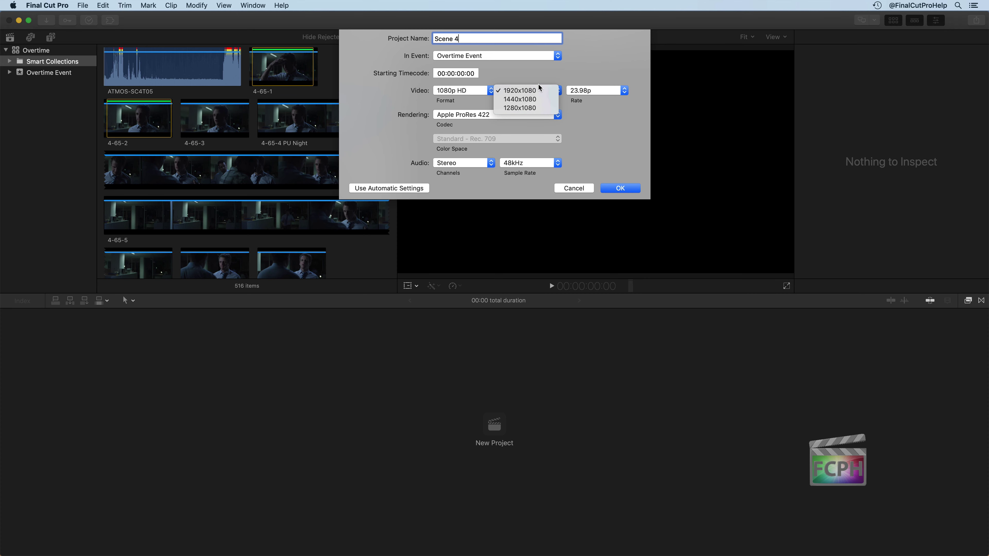
pyautogui.click(536, 81)
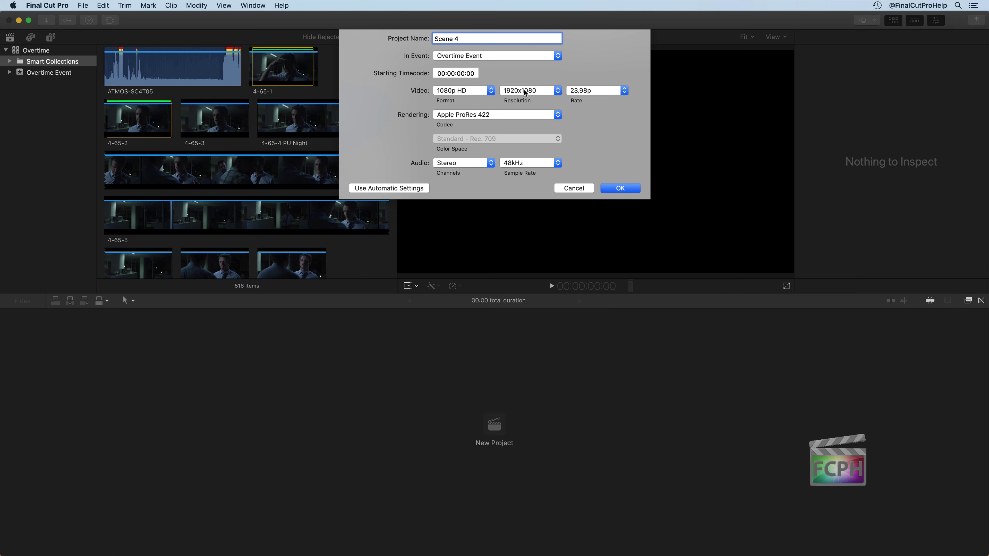
# Set the video format to Custom with 1080 width, 1920 height and a 30p frame rate
pyautogui.click(465, 90)
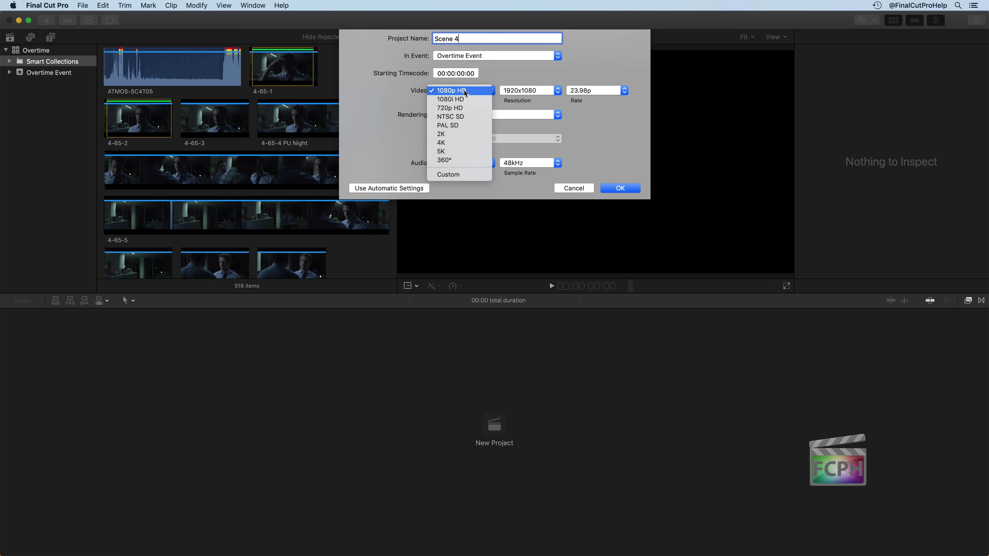
pyautogui.click(454, 176)
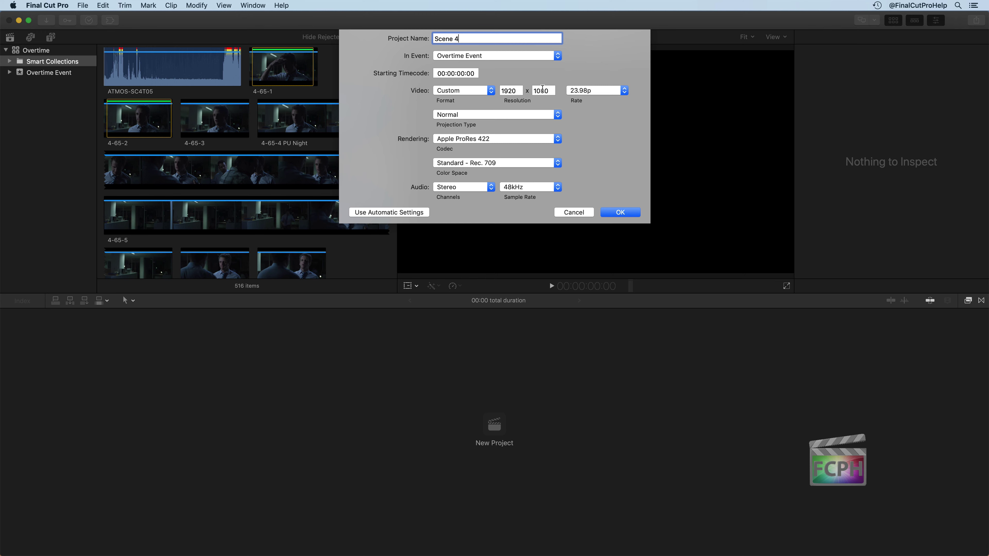
pyautogui.doubleClick(519, 92)
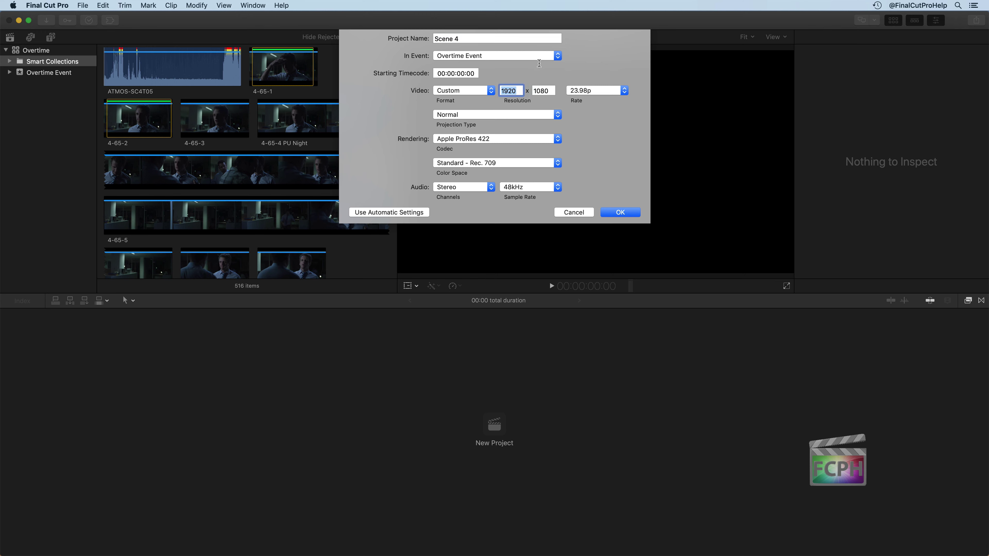
pyautogui.write('1080')
pyautogui.press('Tab')
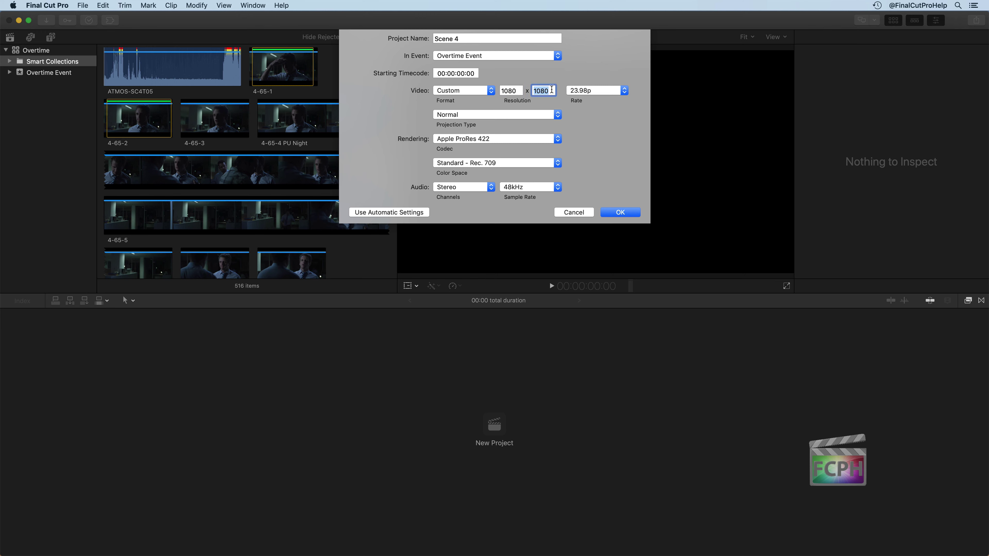
pyautogui.write('1920')
pyautogui.click(589, 90)
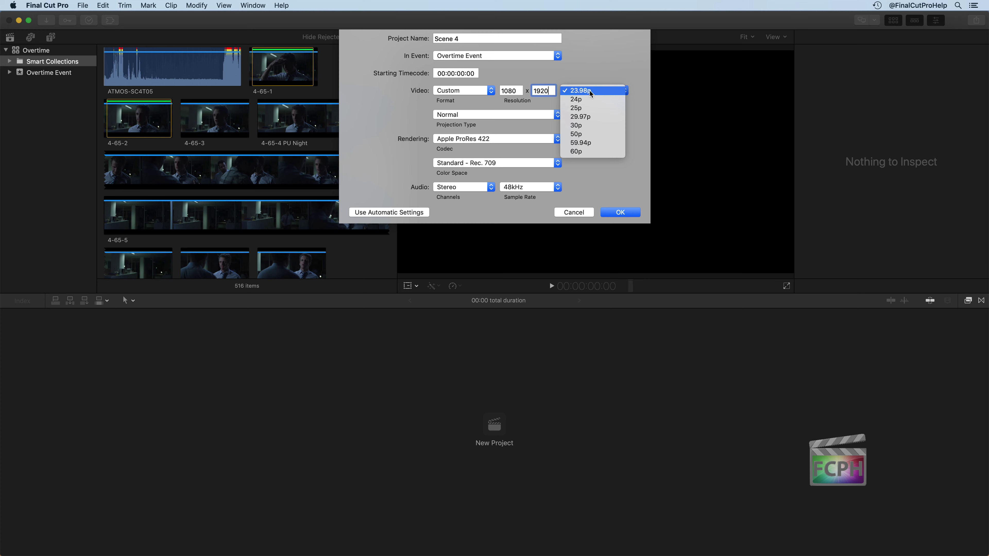
pyautogui.click(598, 126)
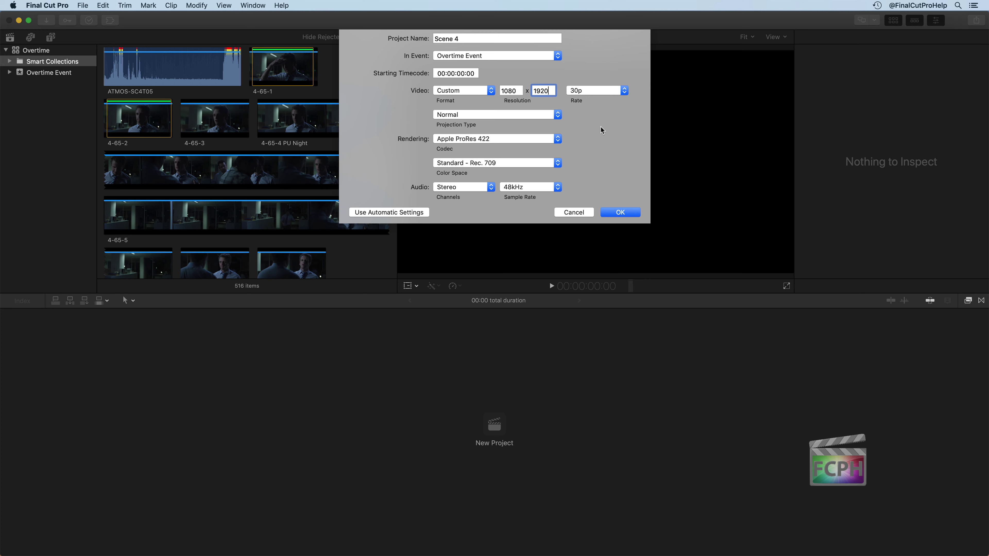
# Confirm the project settings, place 4-65-4 PU Night at the timeline start, and preview a mid-clip frame
pyautogui.click(623, 213)
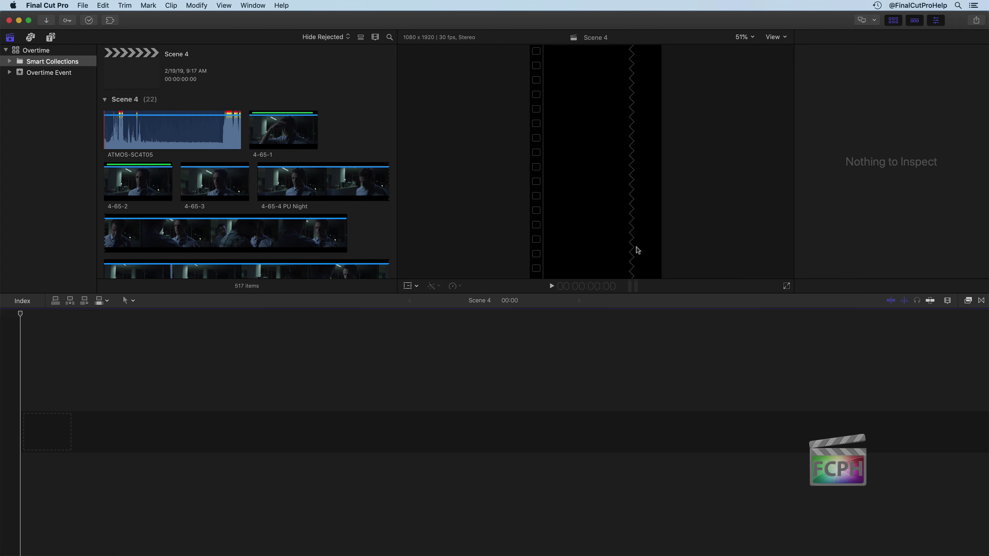
pyautogui.click(274, 185)
pyautogui.moveTo(297, 183); pyautogui.dragTo(181, 422)
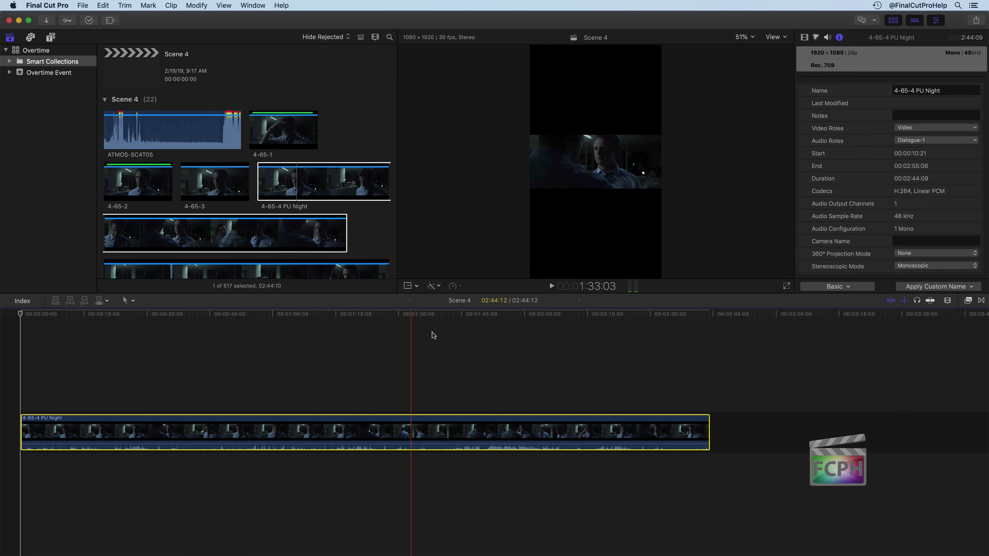
pyautogui.click(447, 329)
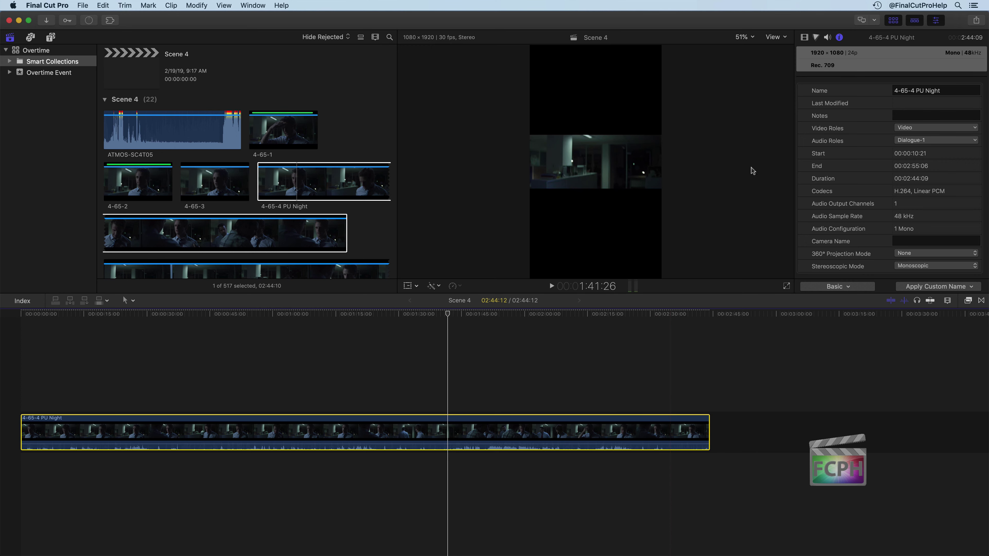
# Scale the 4-65-4 PU Night clip to 461% in the Video inspector's Transform settings
pyautogui.click(804, 37)
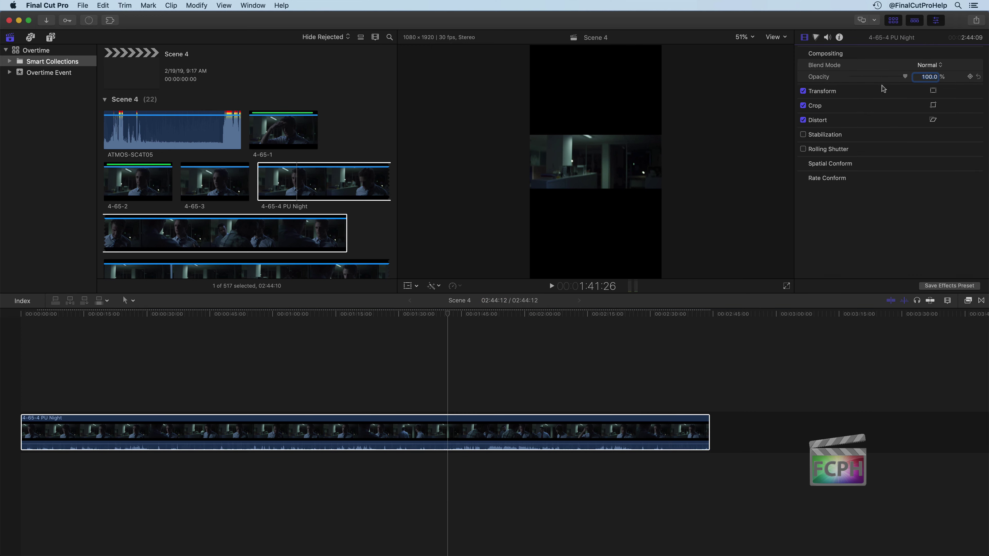
pyautogui.click(965, 91)
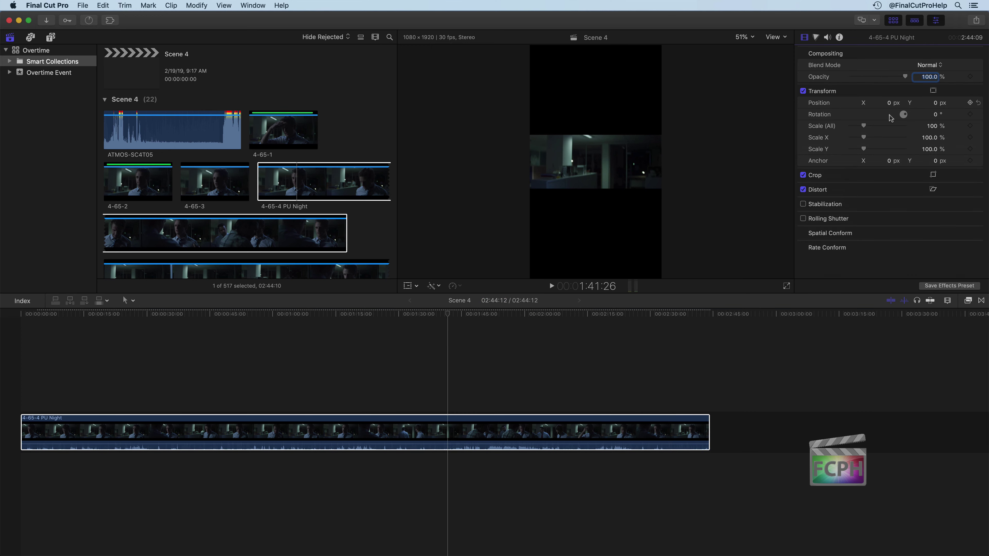
pyautogui.moveTo(872, 126); pyautogui.dragTo(944, 127)
# Near 1:57, shift the enlarged image left in the viewer to frame the man's face, then select Scene 4
pyautogui.click(512, 425)
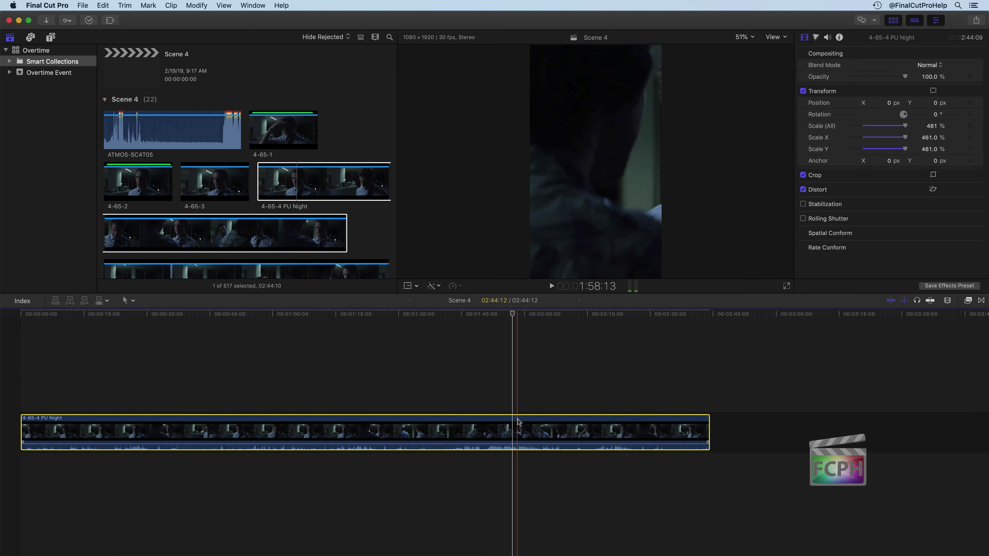
pyautogui.click(407, 286)
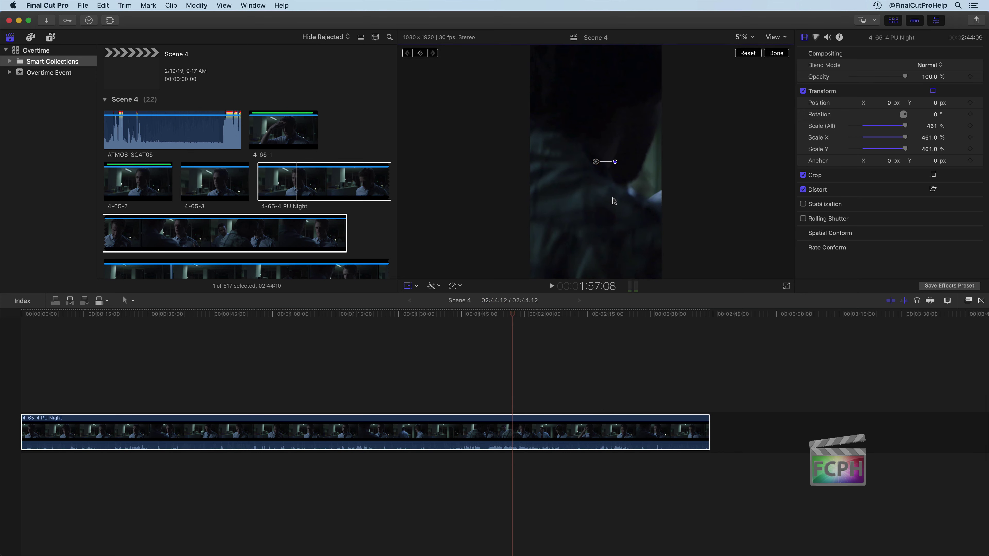
pyautogui.moveTo(613, 197); pyautogui.dragTo(520, 231)
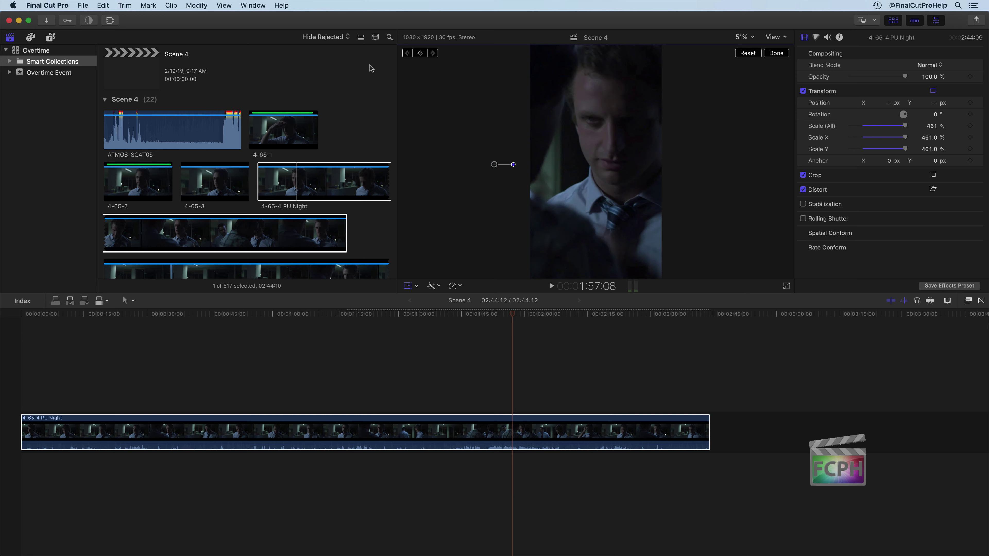
pyautogui.click(134, 68)
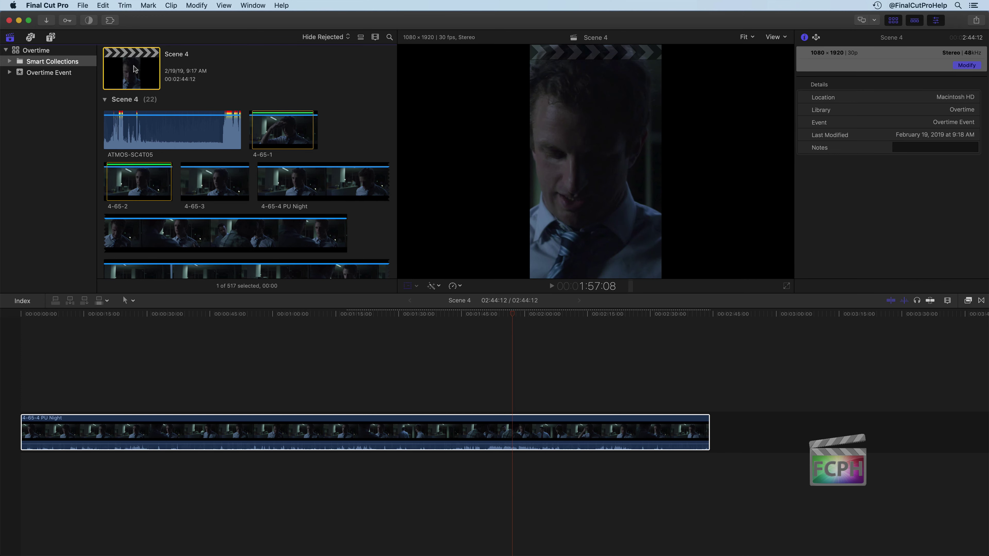
# Delete the old Scene 4 project and create a new Scene 4 project with automatic settings
pyautogui.scroll(2, 165, 92)
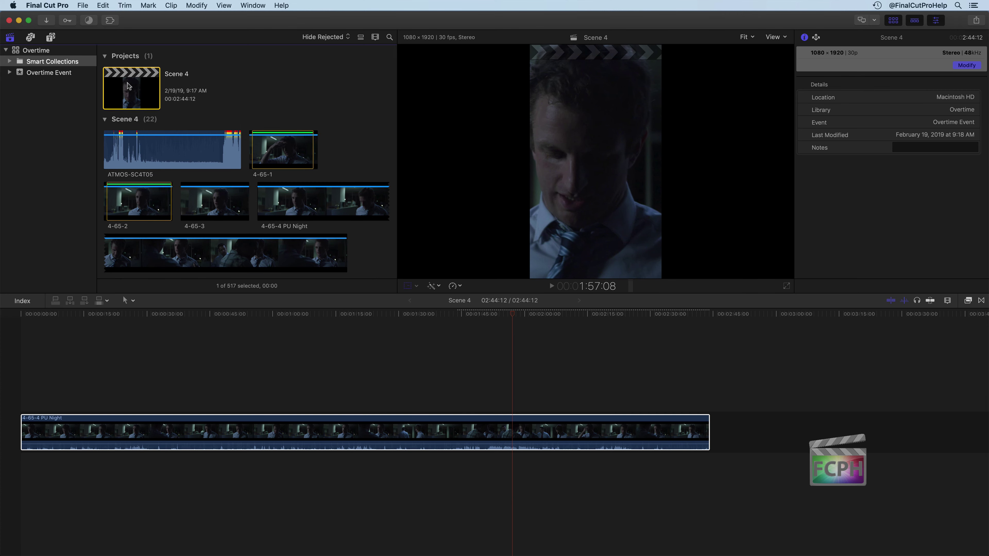
pyautogui.press('super+BackSpace')
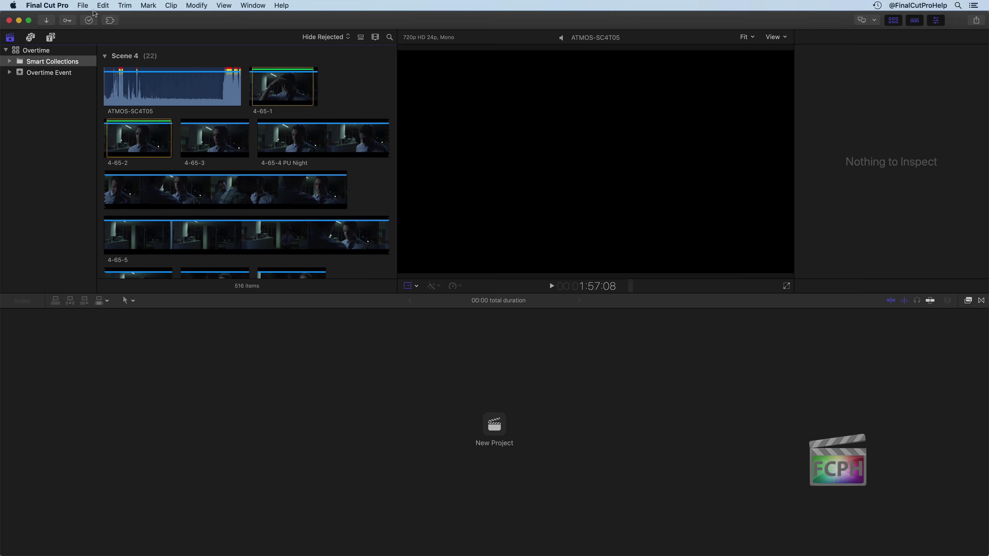
pyautogui.press('super+n')
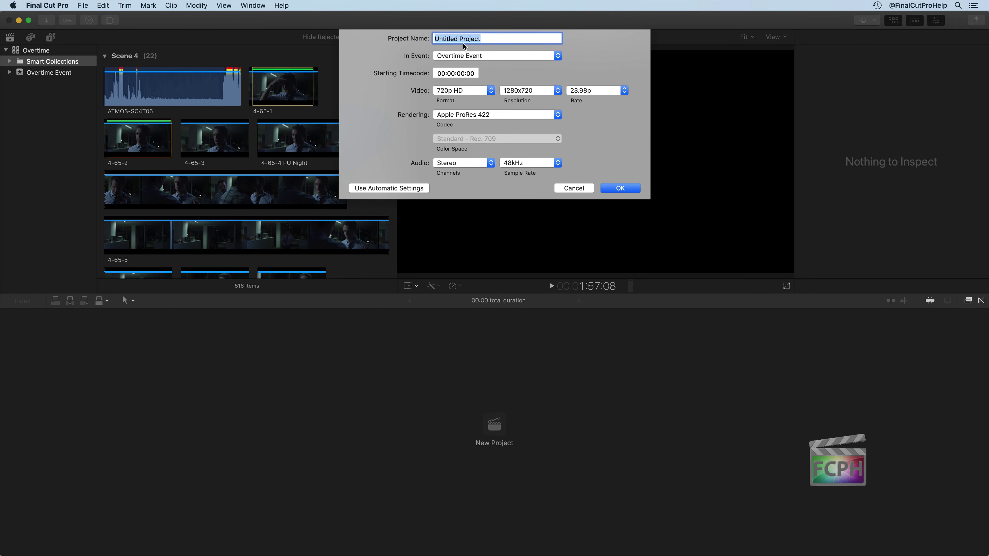
pyautogui.write('Scene 4')
pyautogui.click(387, 189)
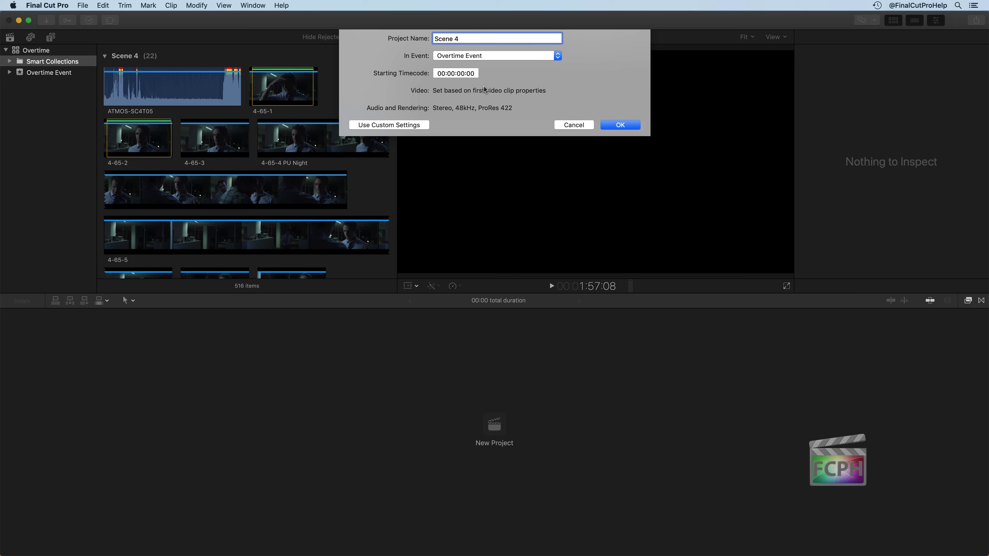
pyautogui.click(619, 125)
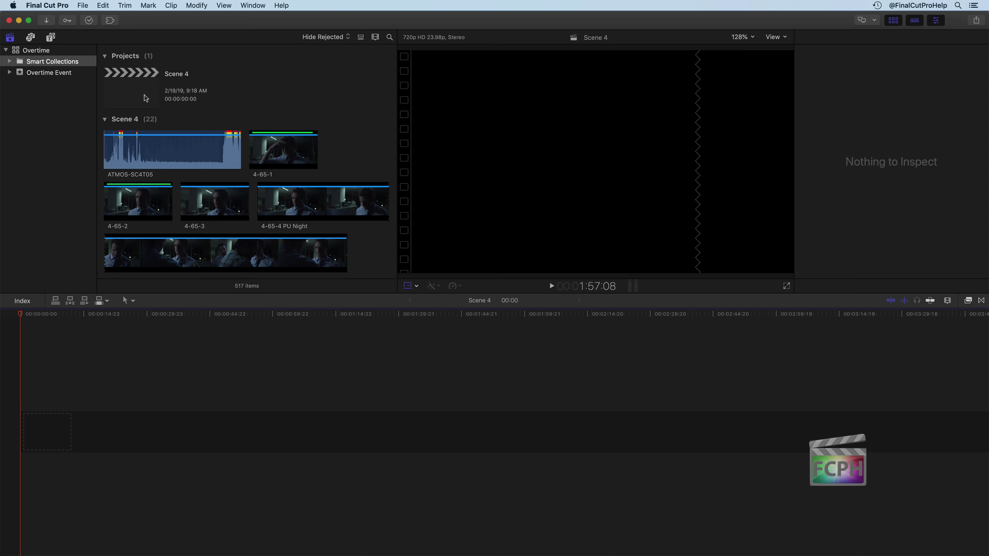
# Select the new Scene 4 project to show its 1280x720, 23.98p, Stereo 48kHz details
pyautogui.click(177, 75)
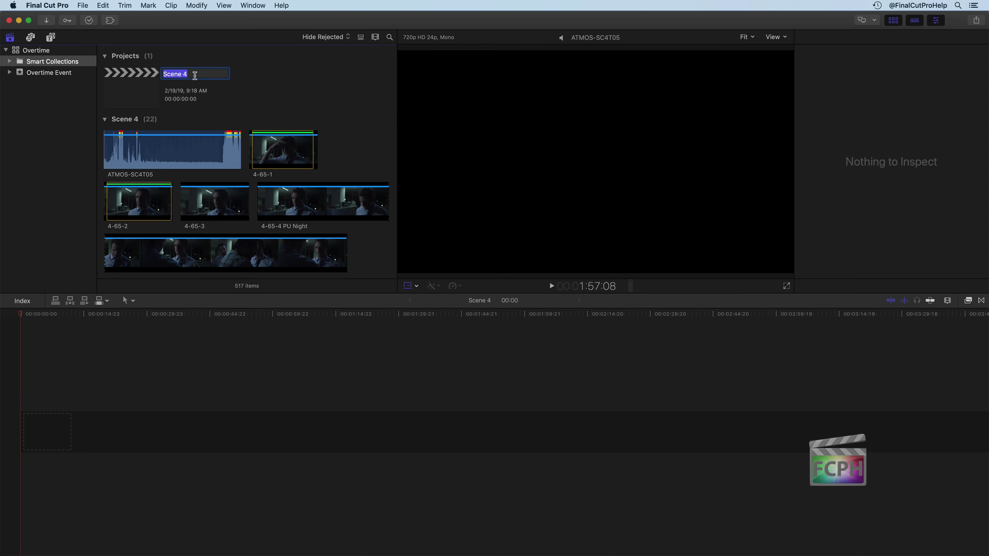
pyautogui.click(147, 77)
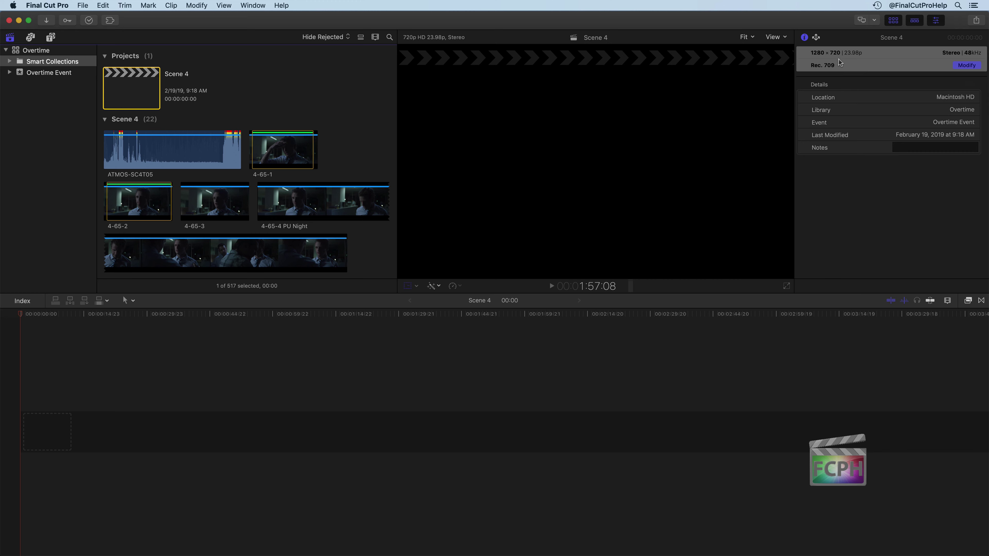
pyautogui.click(967, 65)
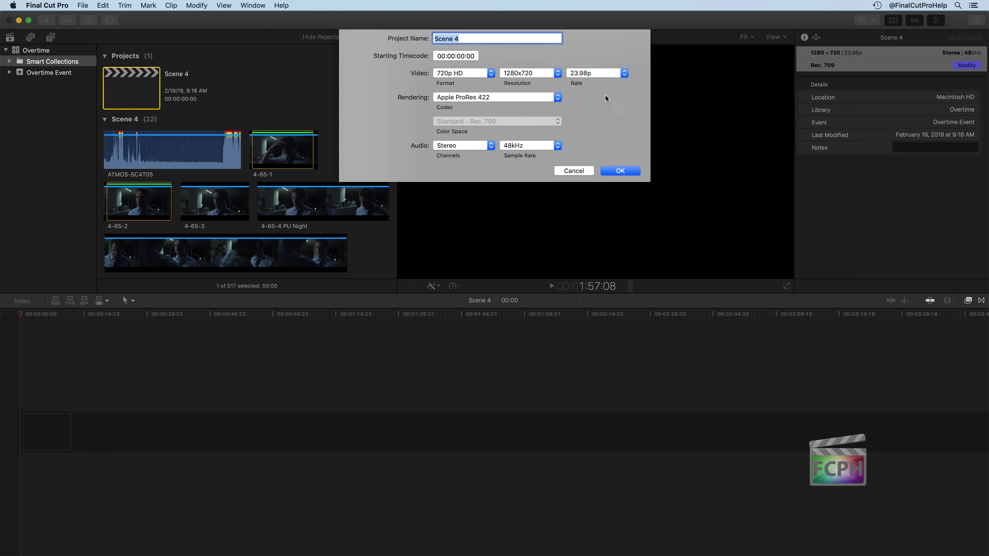
pyautogui.click(577, 172)
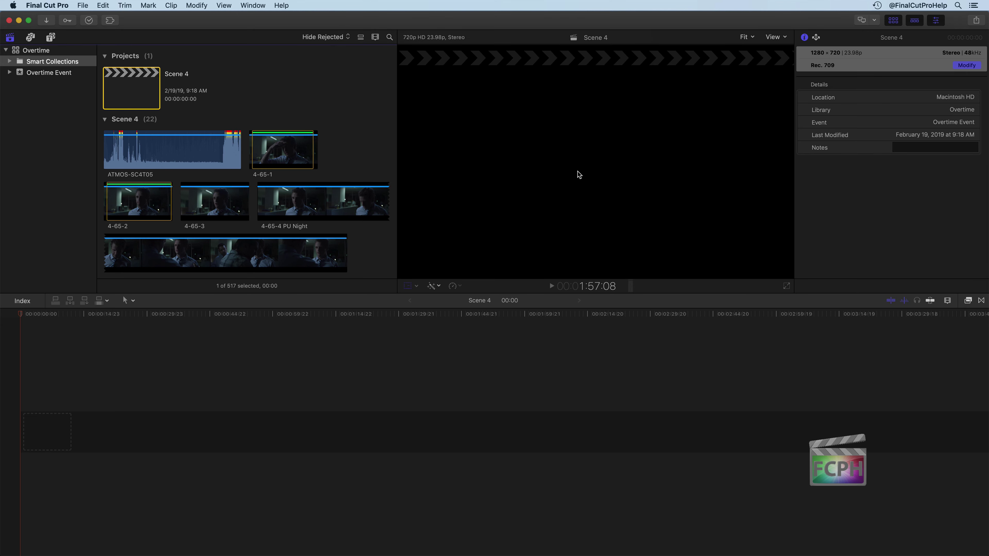